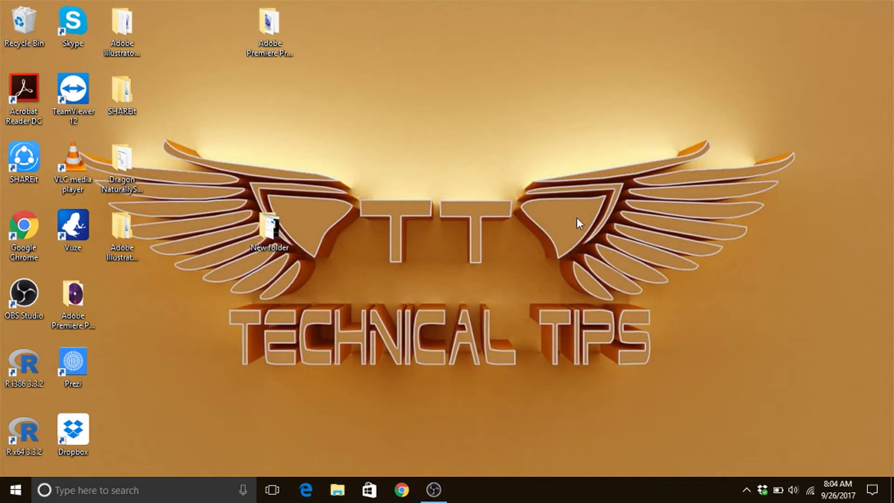
Step: Launch Google Chrome from the taskbar icon
click(402, 496)
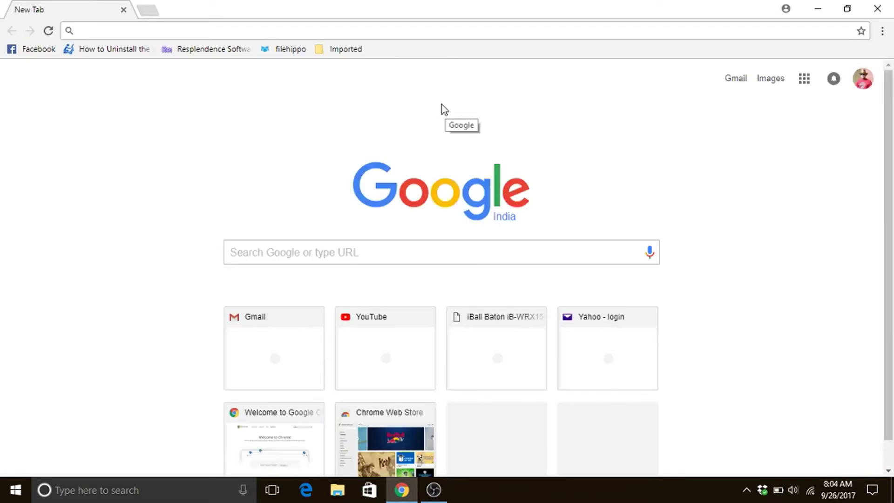
Step: Load mail.yahoo.com from the address bar and start a new email message
text(mail.yahoo.com)
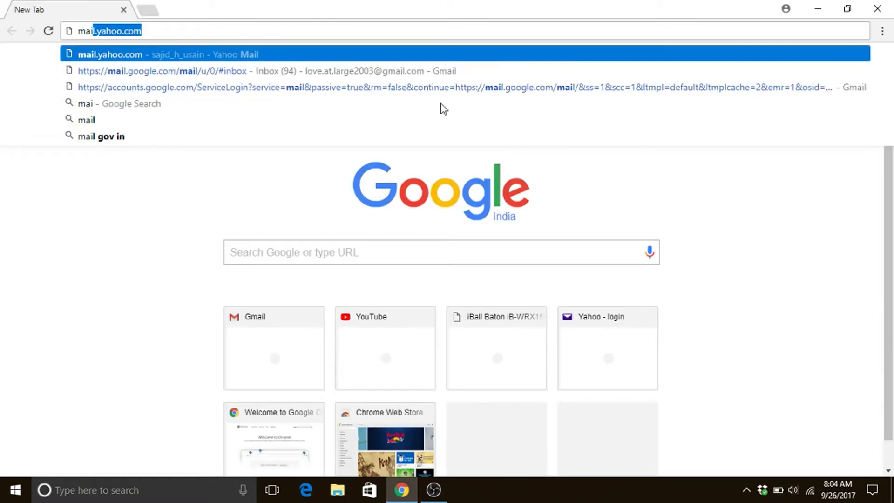
key(Return)
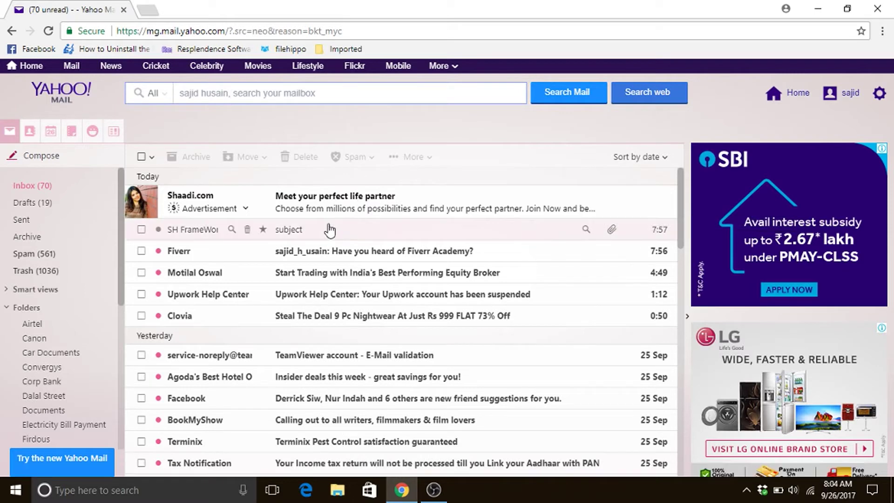
click(45, 160)
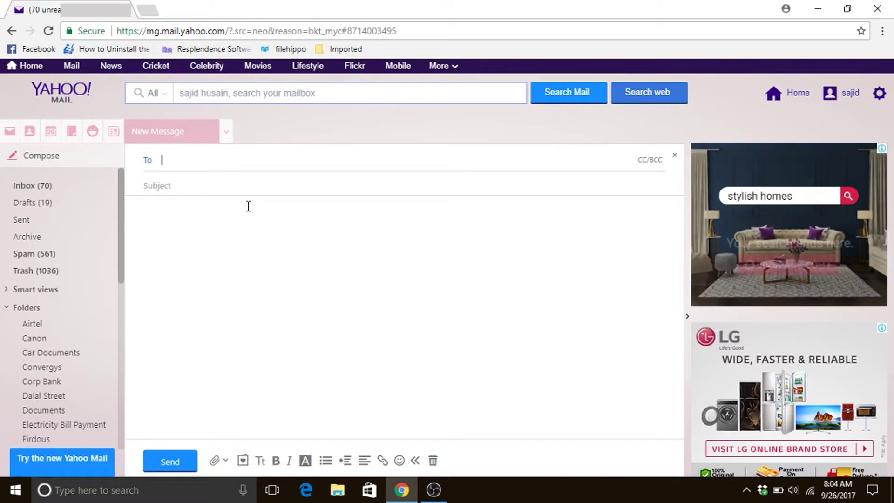
Step: Address the new message to a contact picked from the address-book suggestions
text(s)
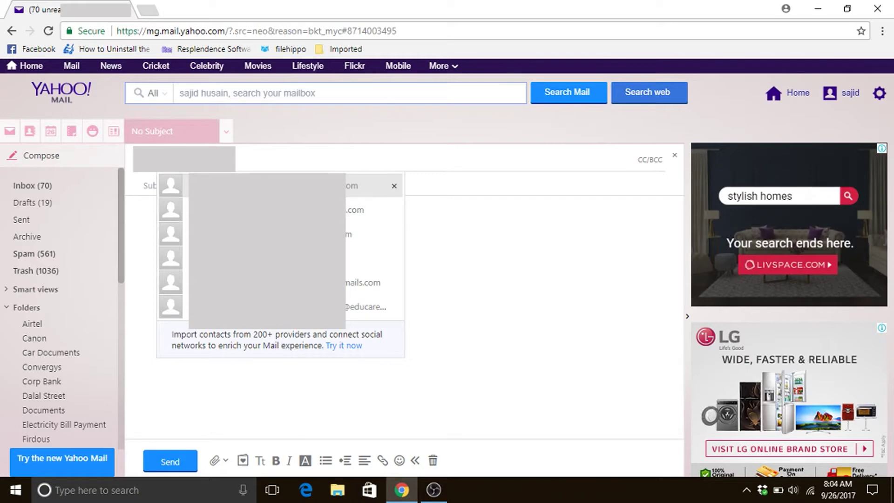
click(261, 186)
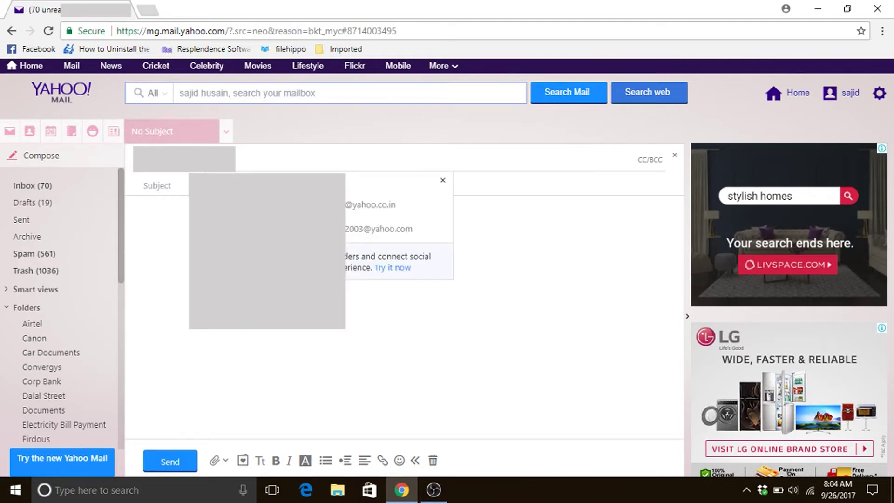
click(157, 187)
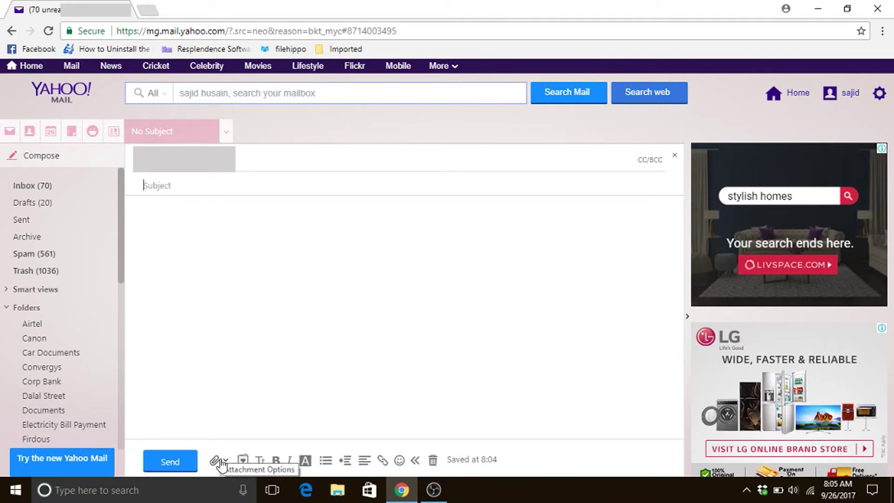
Step: Set the subject line to 'Test Mail', clearing stray text typed into the body
text(test )
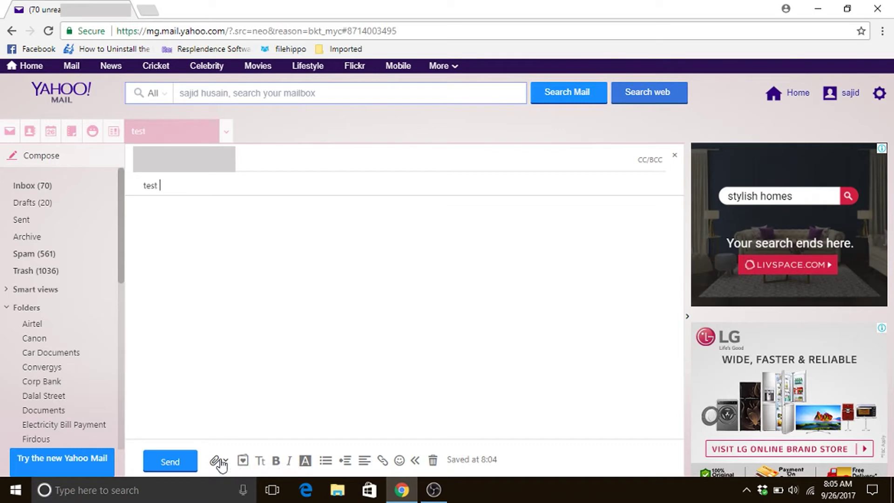
text(mail)
click(196, 315)
text(short me)
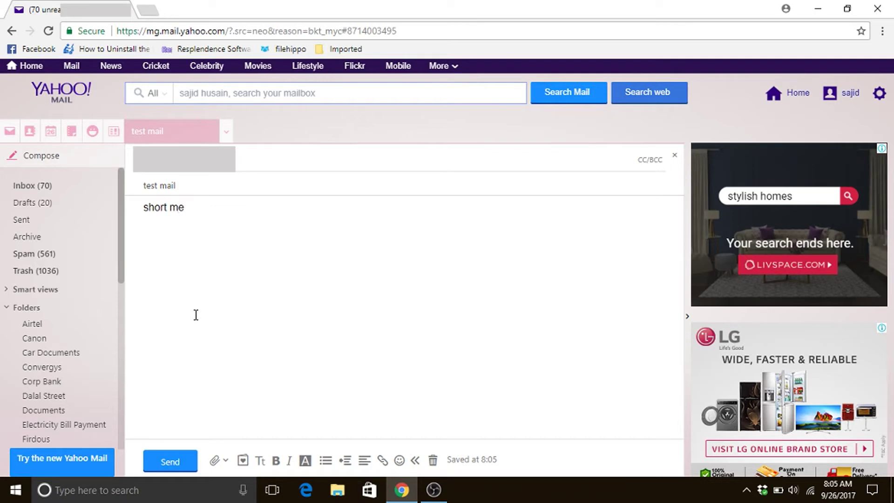
key(BackSpace)
key(BackSpace)
key(BackSpace)
key(BackSpace)
key(BackSpace)
key(BackSpace)
key(BackSpace)
key(BackSpace)
key(shift+Tab)
key(BackSpace)
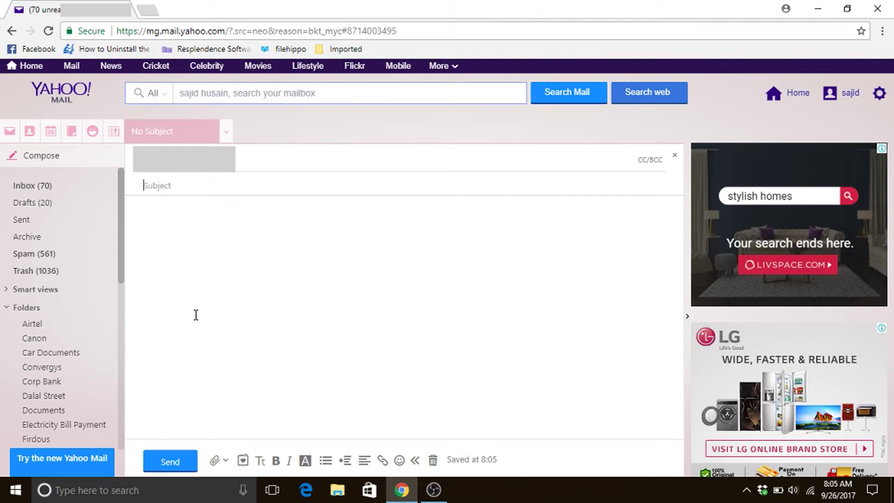
text(Test)
text( M)
text(ain)
key(BackSpace)
key(BackSpace)
text(il)
Step: Bring up the file picker for attaching a file from the computer
click(196, 315)
text(Test)
click(215, 462)
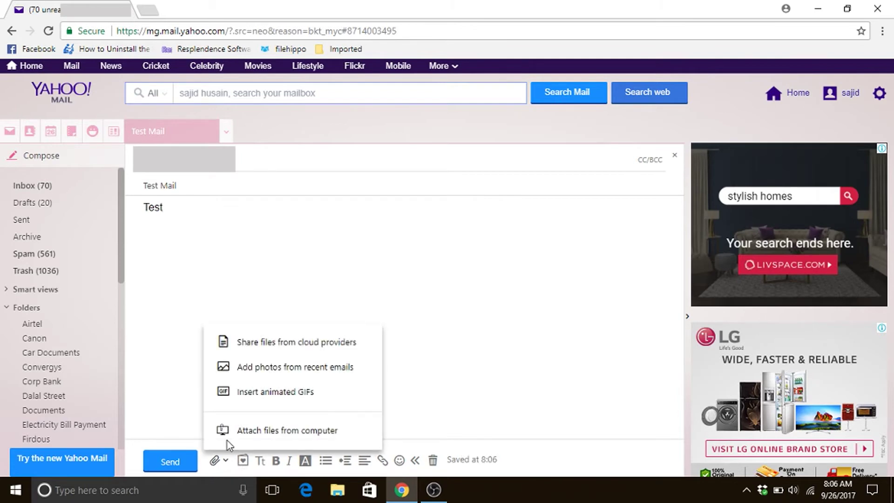
click(286, 438)
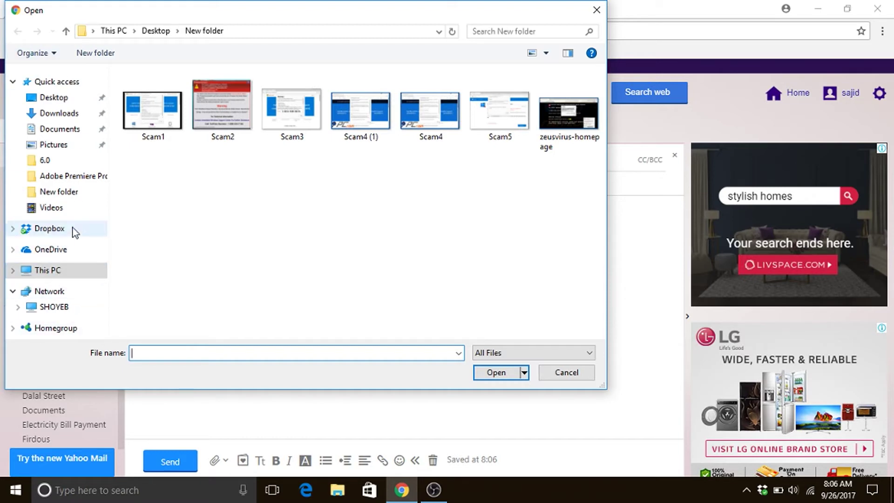
Step: Attach Scam1.png from the Desktop's New folder to the Test Mail draft
click(60, 131)
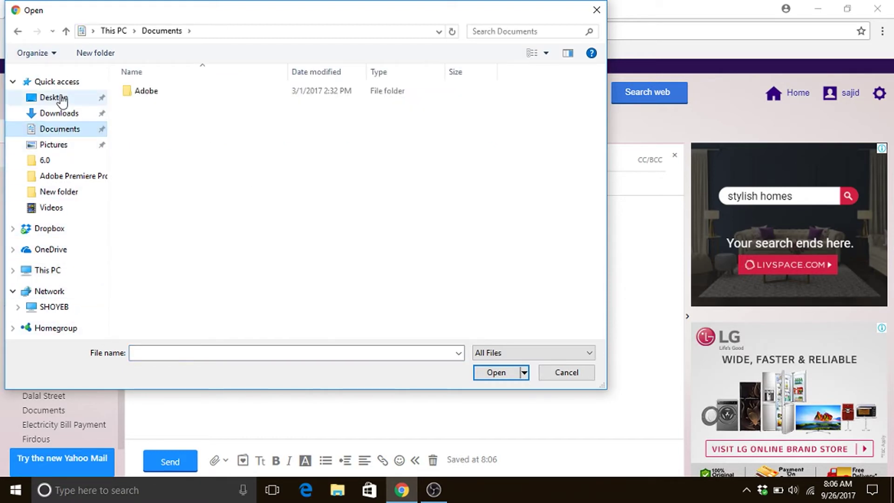
click(62, 98)
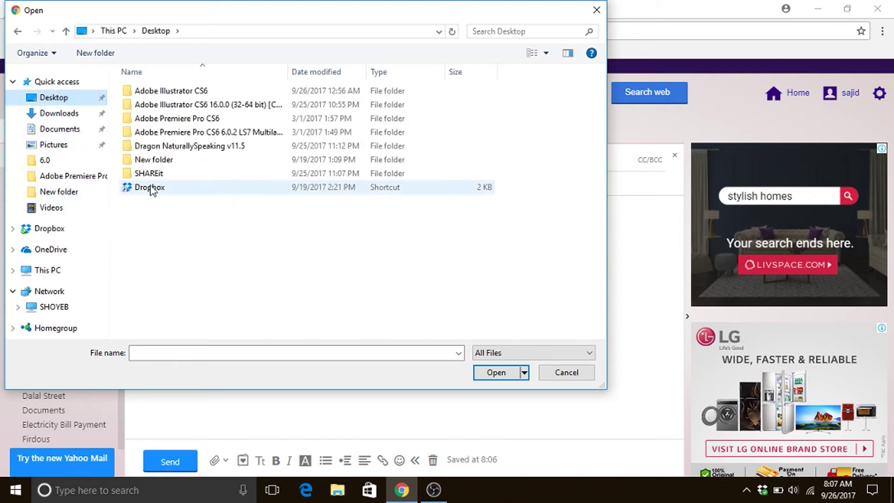
click(56, 135)
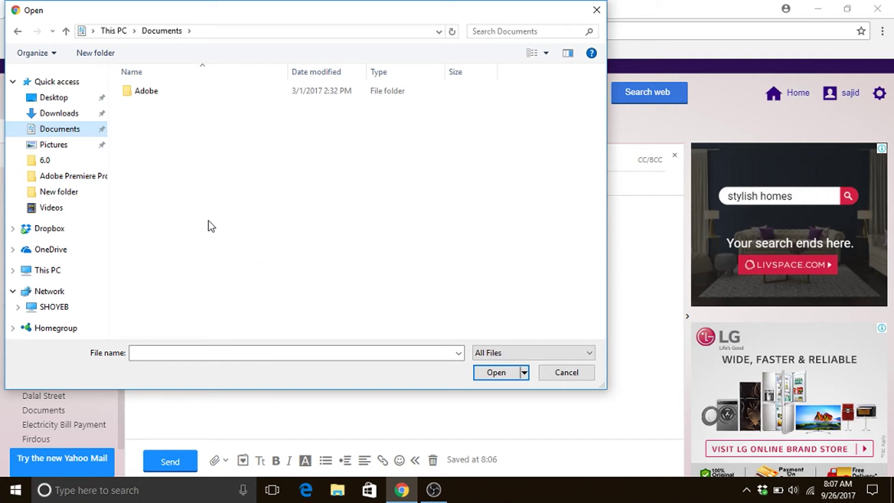
click(64, 104)
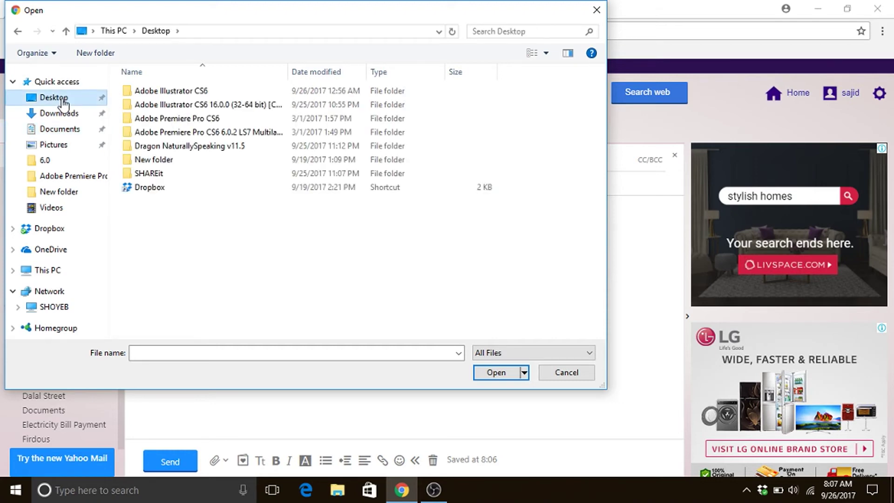
double_click(150, 161)
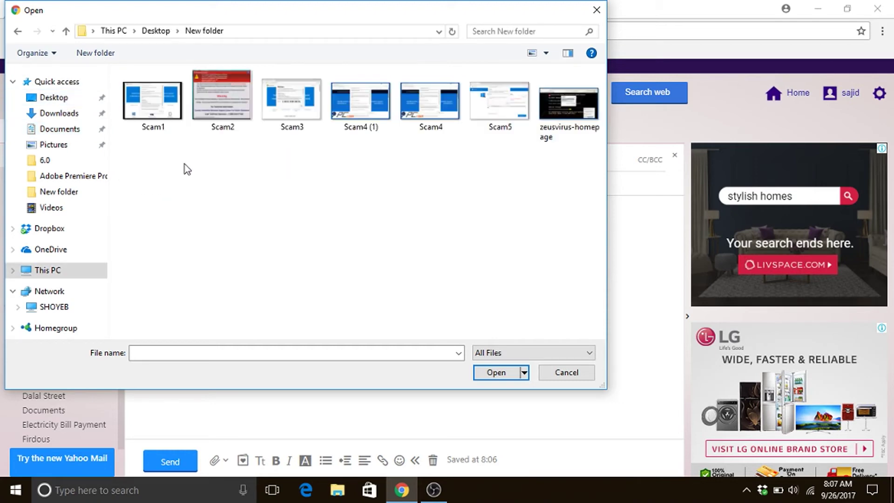
click(155, 108)
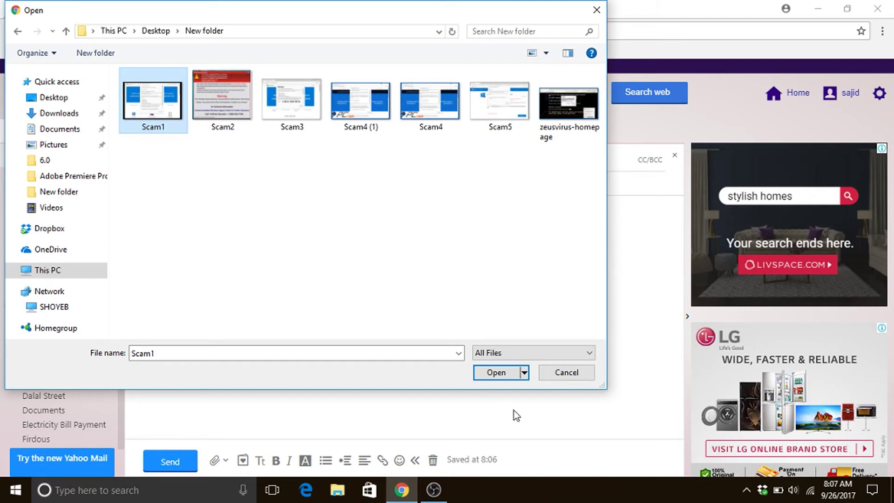
click(496, 373)
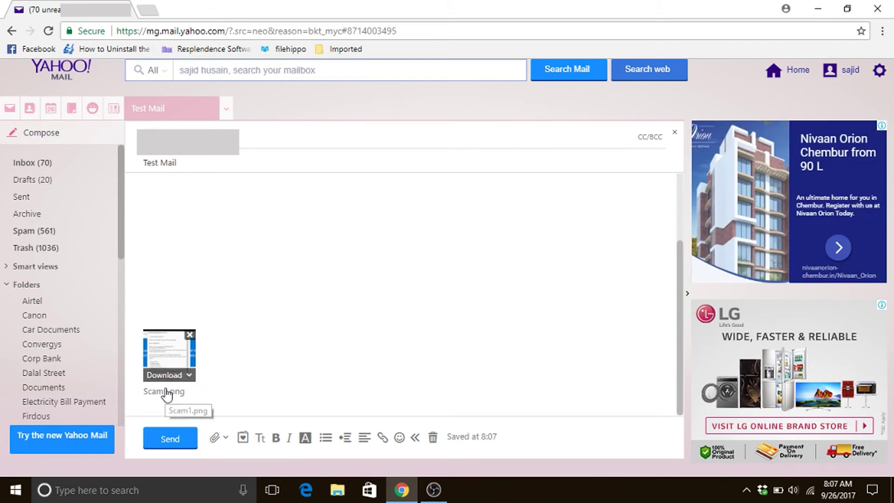
Step: Send the Test Mail message with its Scam1.png attachment and close Chrome
mouse_move(194, 398)
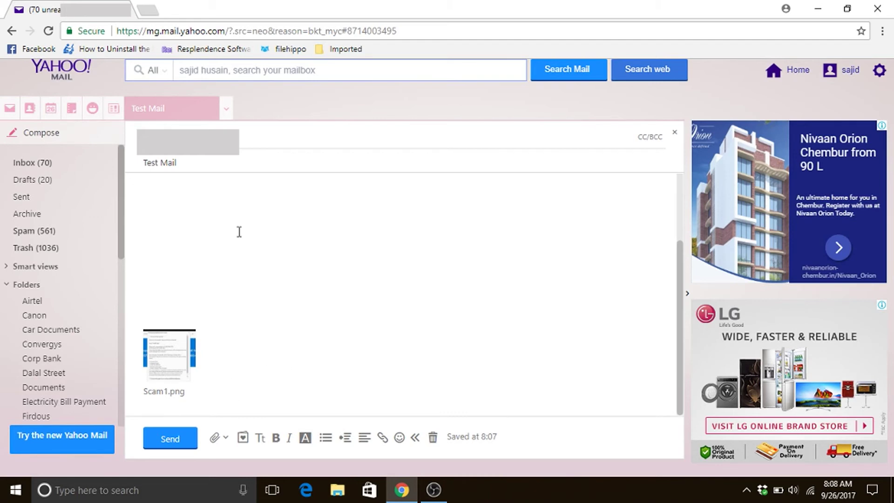
click(171, 440)
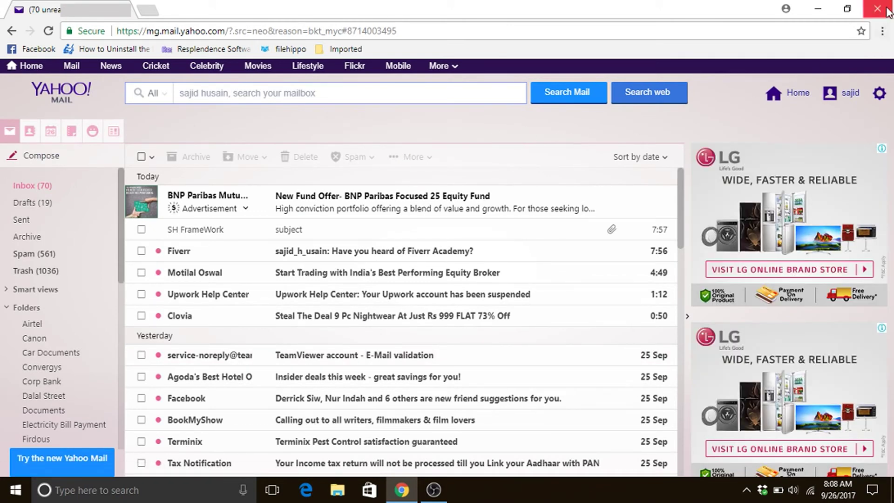
click(866, 10)
Step: Reopen Chrome, load Gmail, and open the received Test Mail message
click(403, 491)
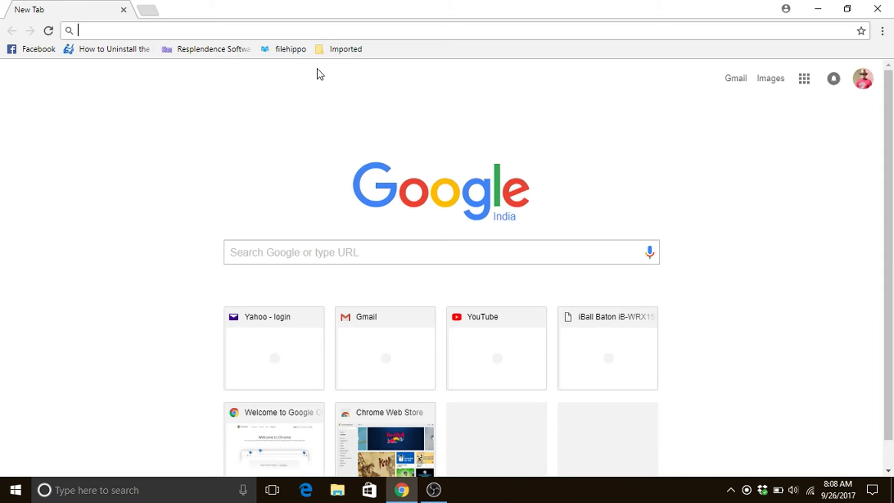
text(g)
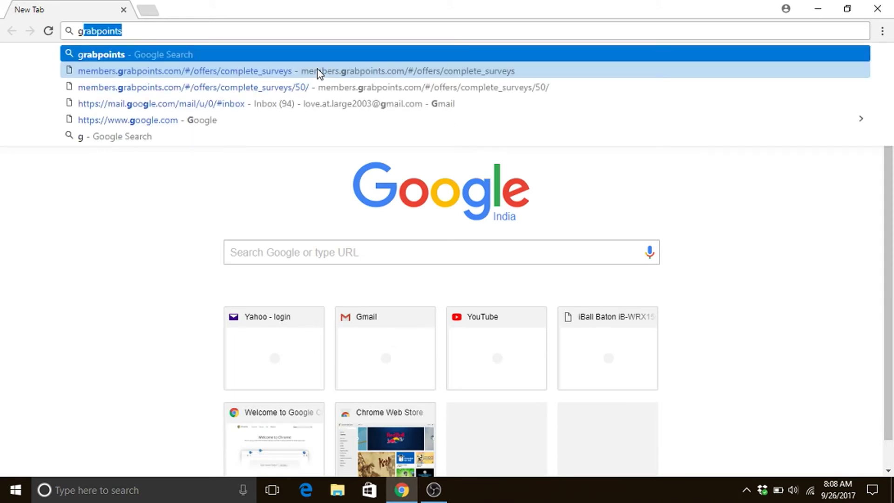
text(m)
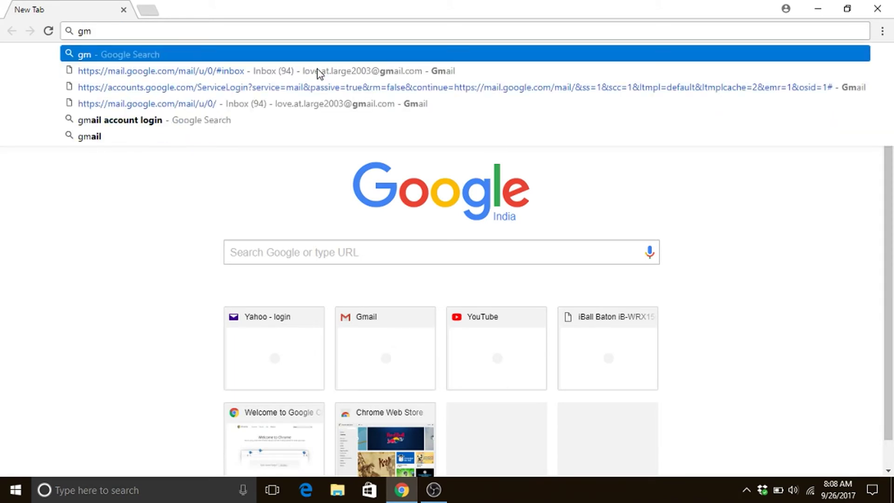
text(aik)
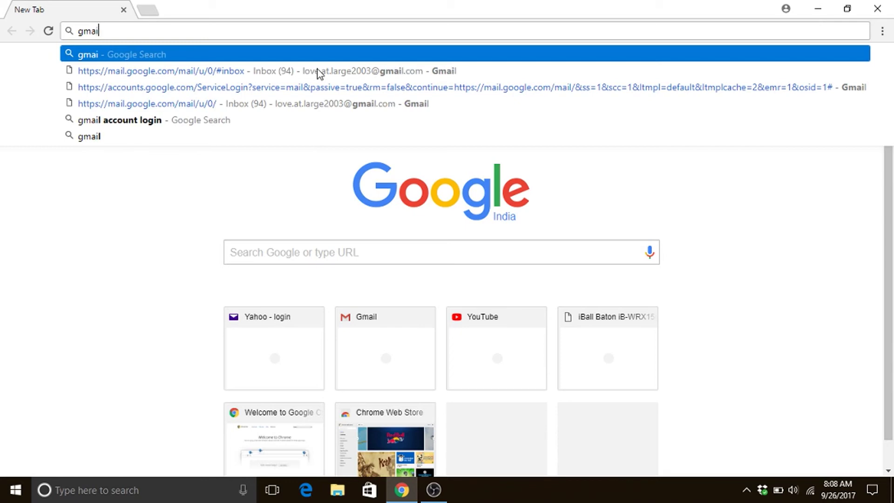
key(BackSpace)
text(l.google.com/mail/u/0/#inbox)
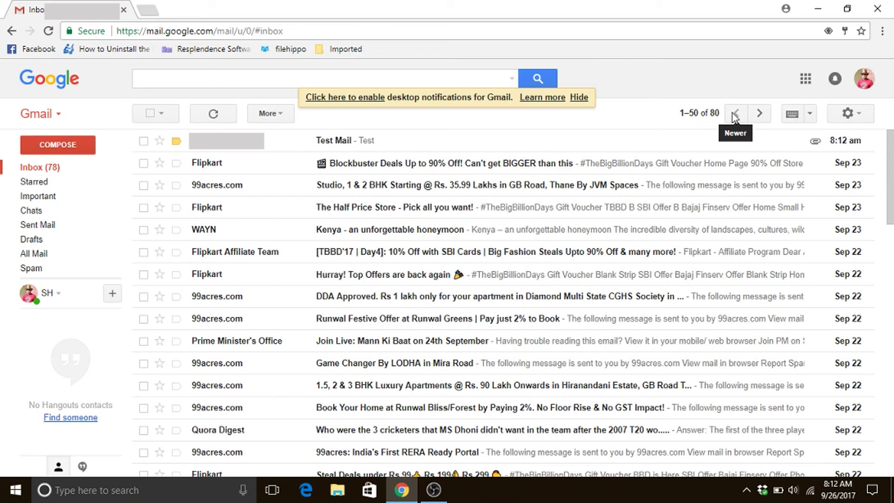
click(334, 141)
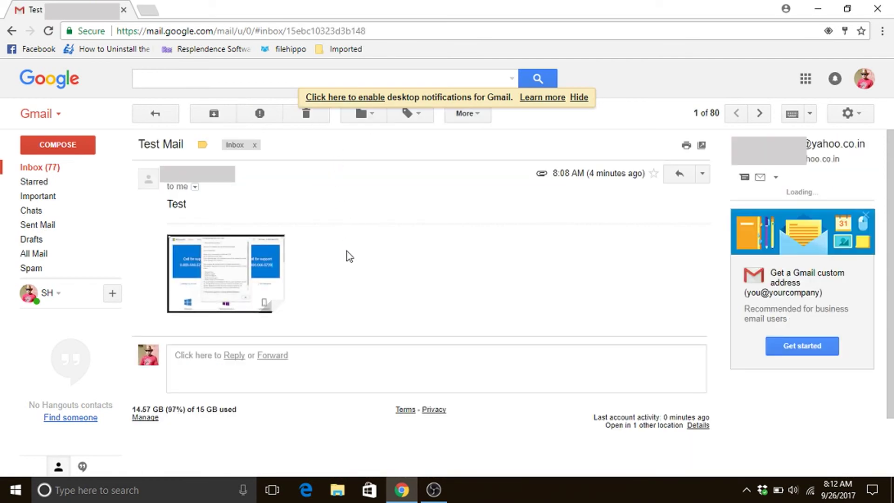
Step: Download the Scam1.png attachment and open the downloaded file's options
mouse_move(251, 291)
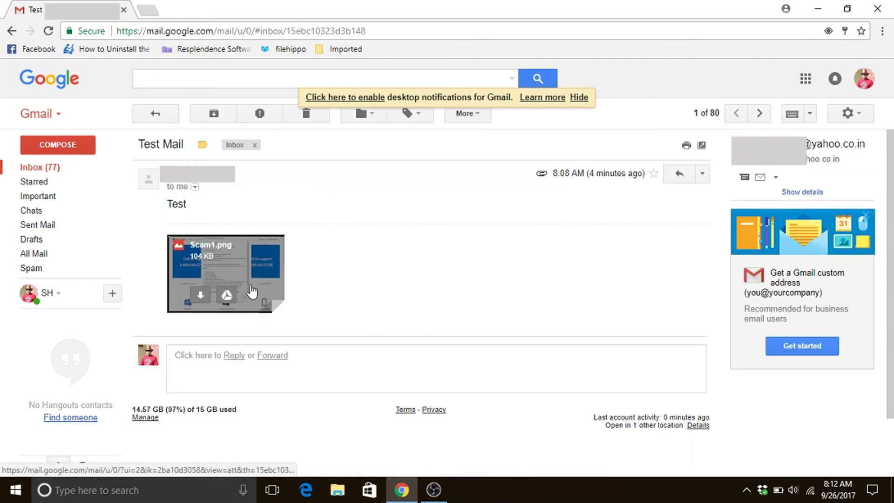
click(200, 297)
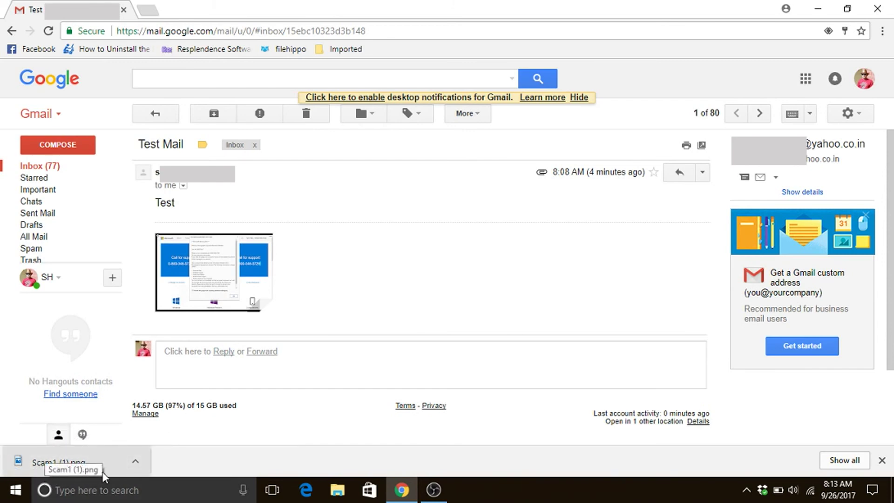
click(135, 461)
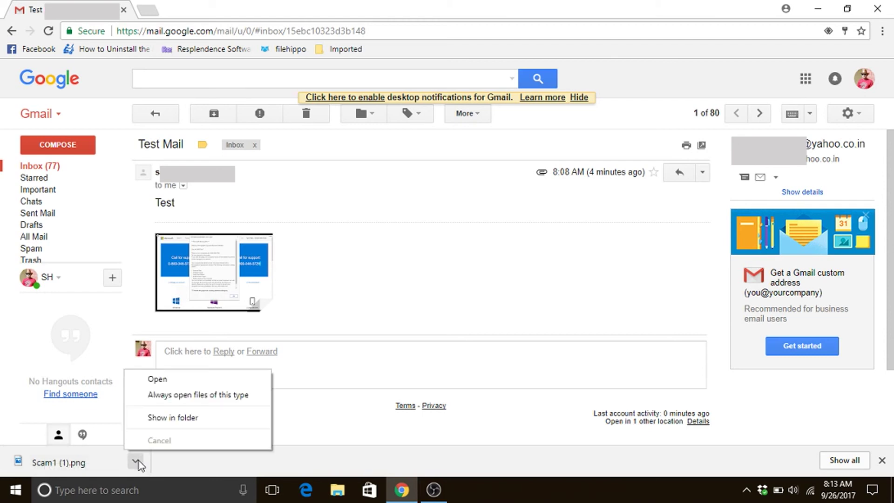
click(178, 420)
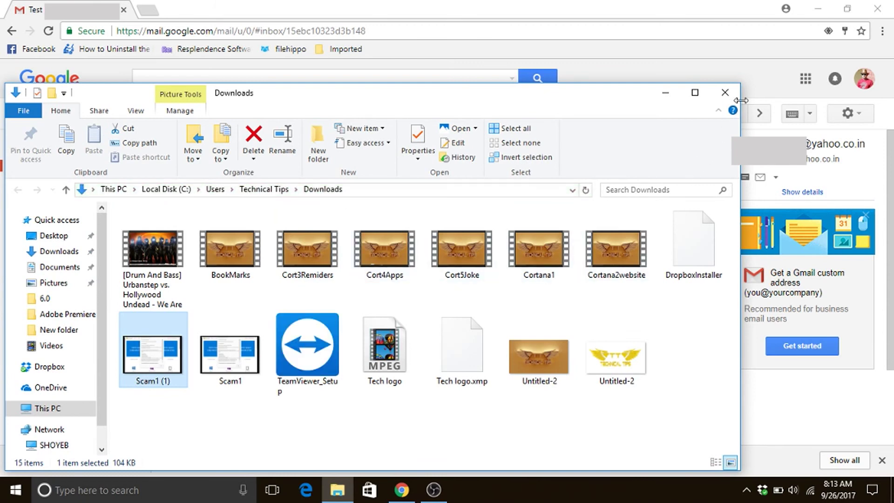
click(723, 96)
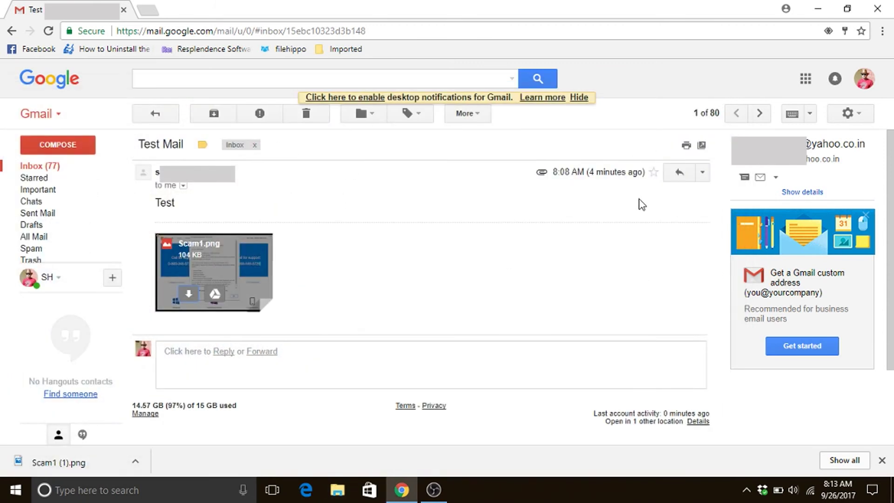